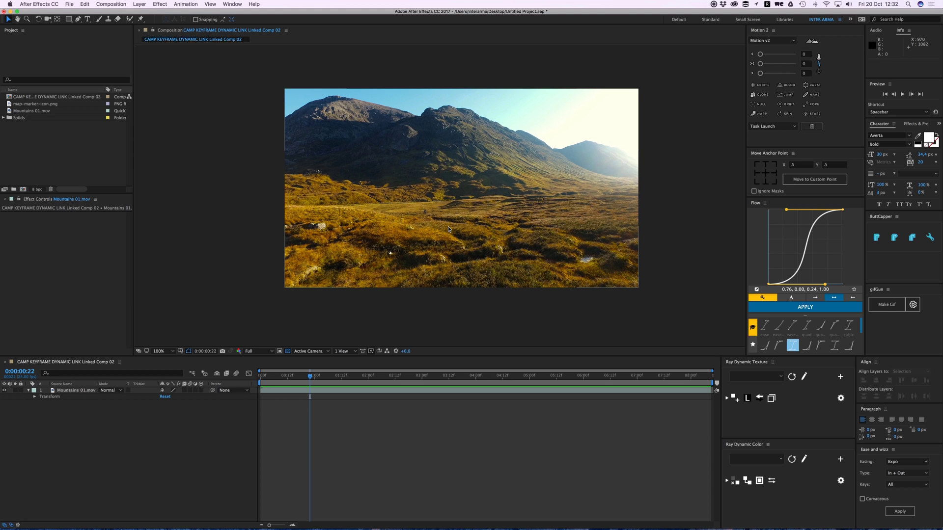
Play the mountain footage from an earlier frame and stop at 0:00:01:22.
drag(302, 377, 278, 378)
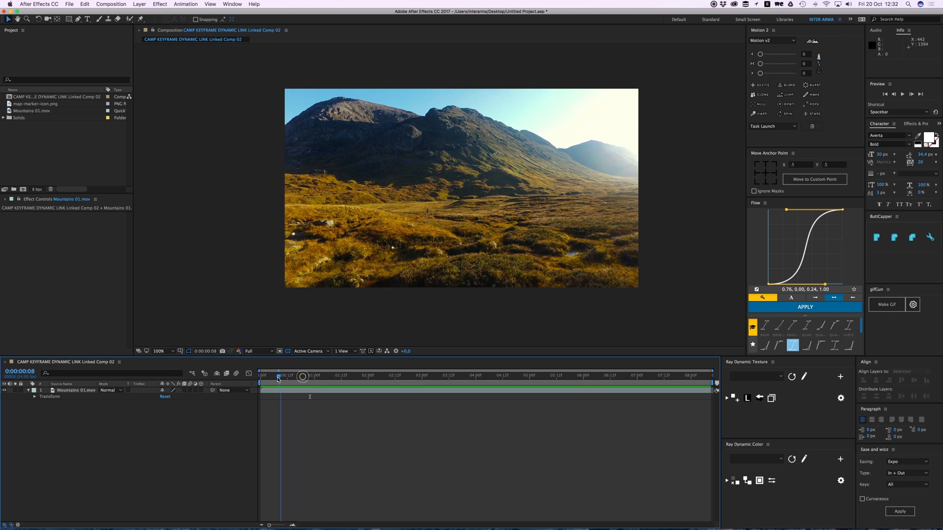
key(space)
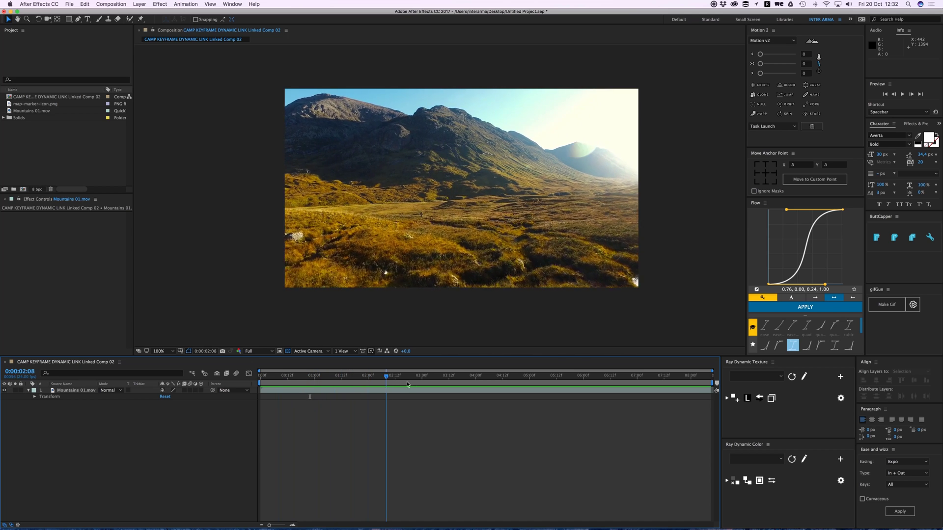
click(364, 384)
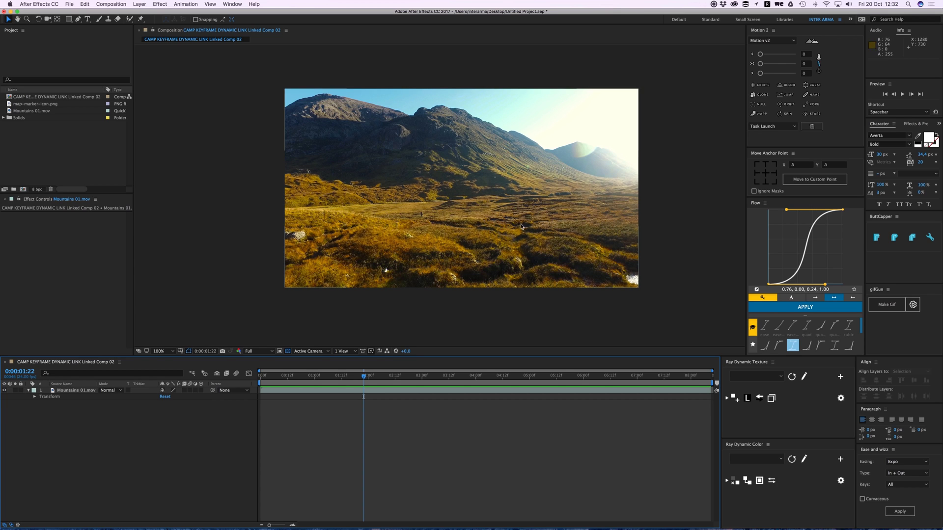
Apply the 3D Camera Tracker to Mountains 01.mov with Detailed Analysis enabled.
right_click(289, 393)
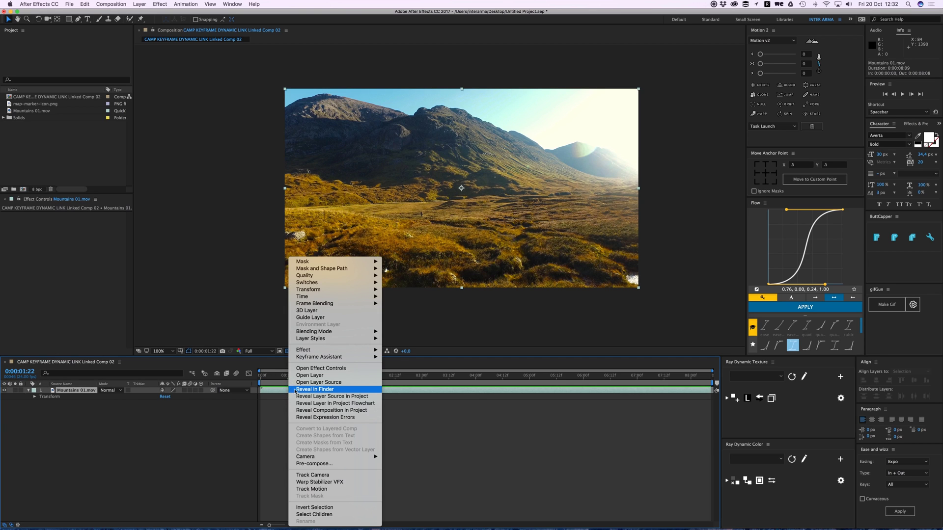
click(319, 475)
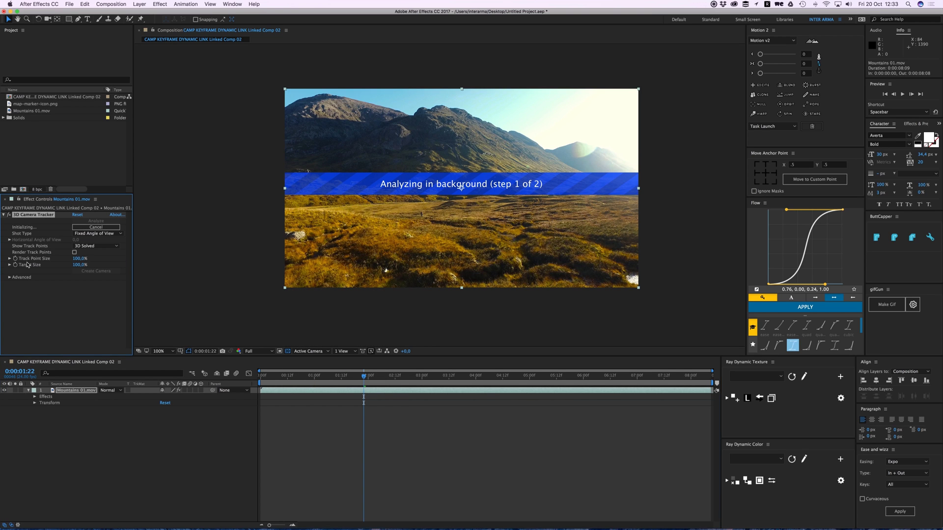
click(10, 277)
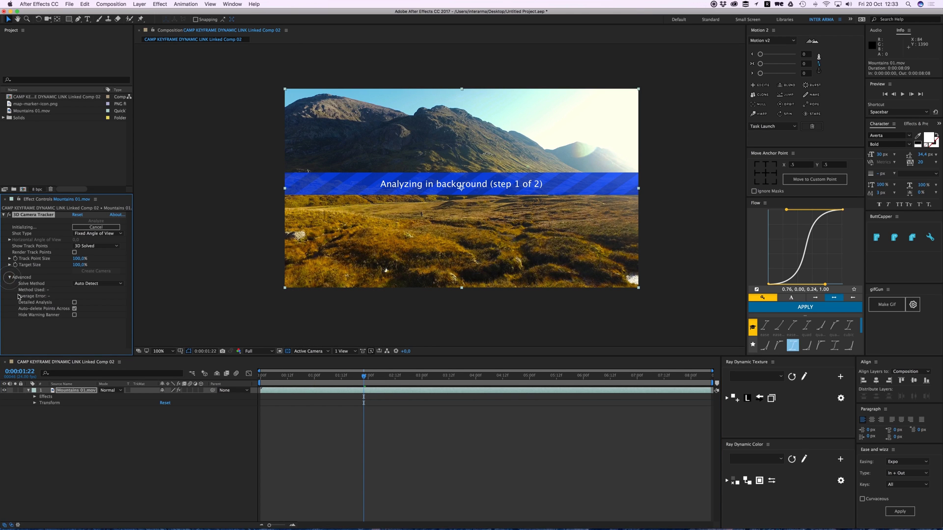
click(74, 303)
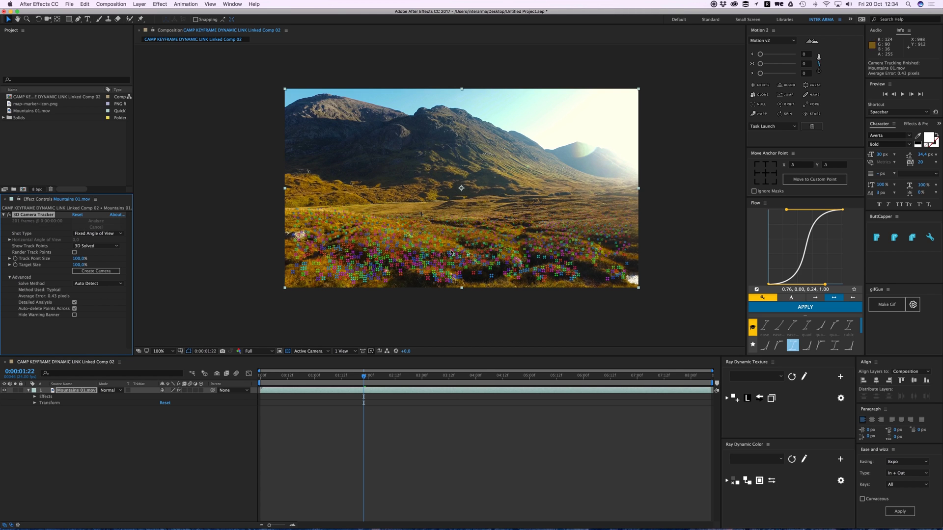
Create a text layer and tracker camera from a grassy-ground track point, then select the Text layer.
click(463, 231)
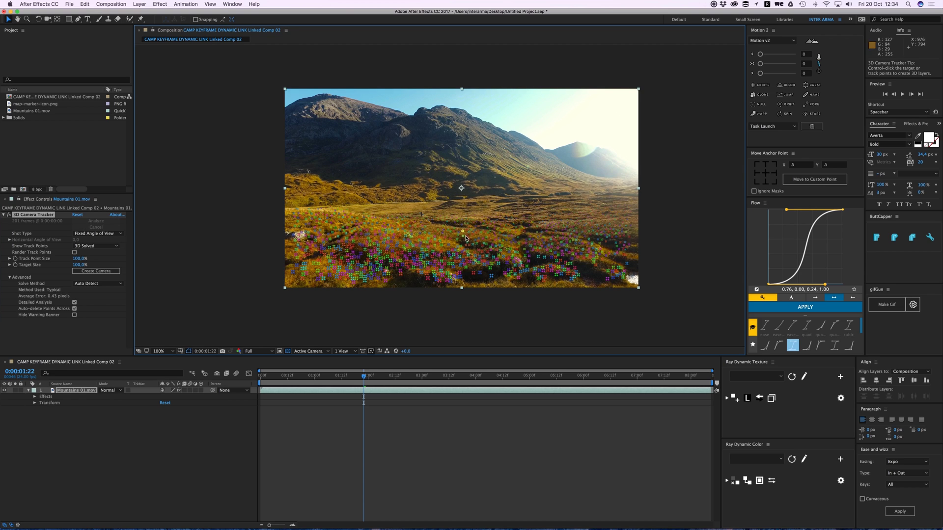
right_click(464, 233)
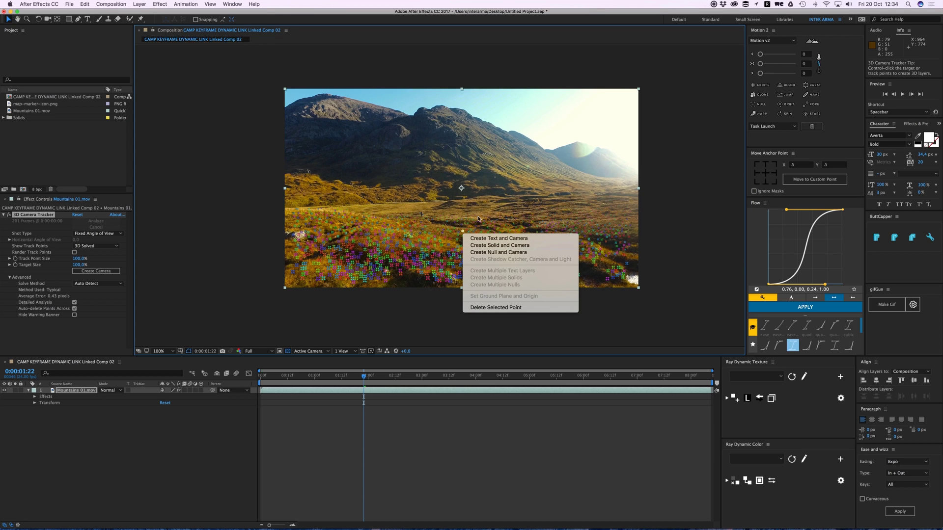
click(493, 240)
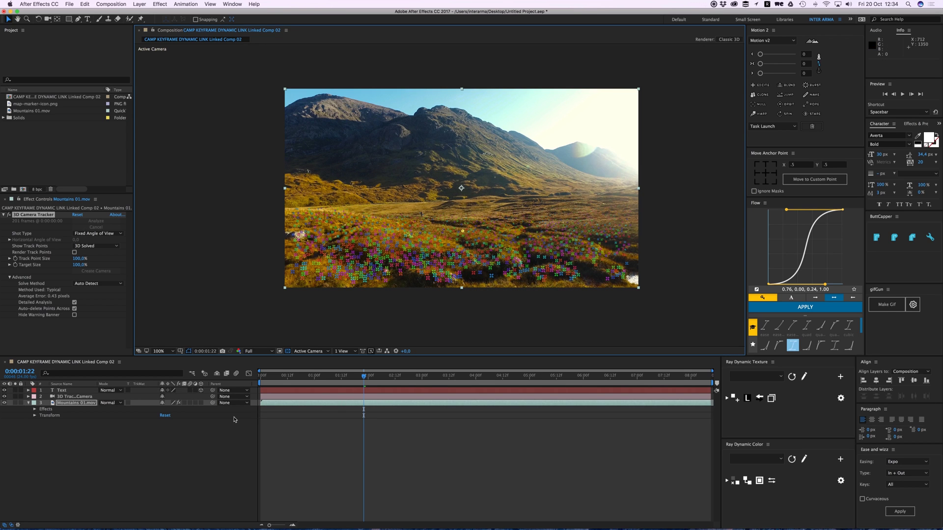
click(74, 402)
click(63, 390)
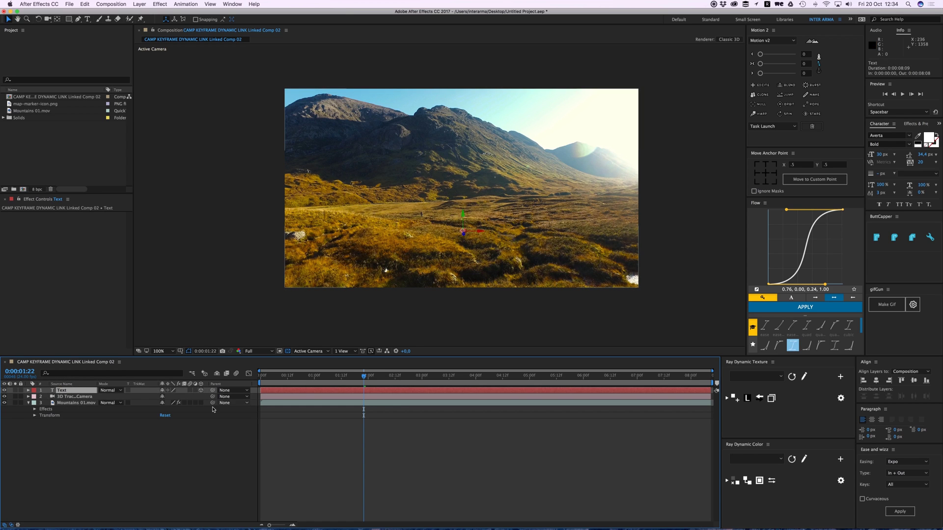
Enlarge the placeholder text layer's scale and retype its text as 'Scotland'.
key(s)
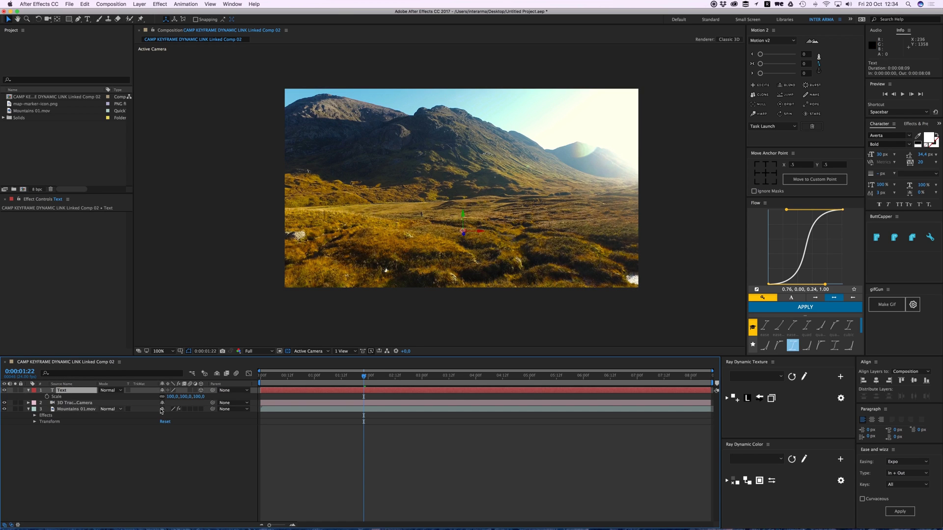
drag(199, 396, 325, 429)
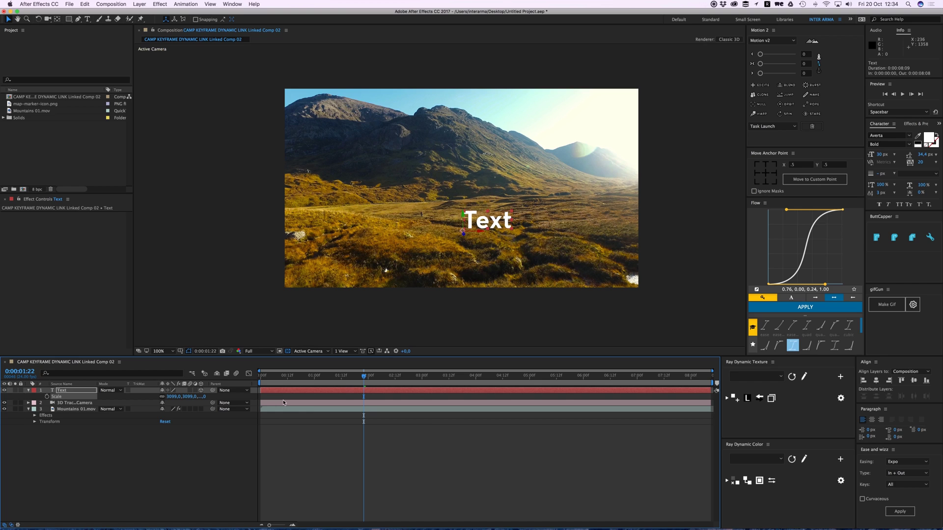
double_click(498, 224)
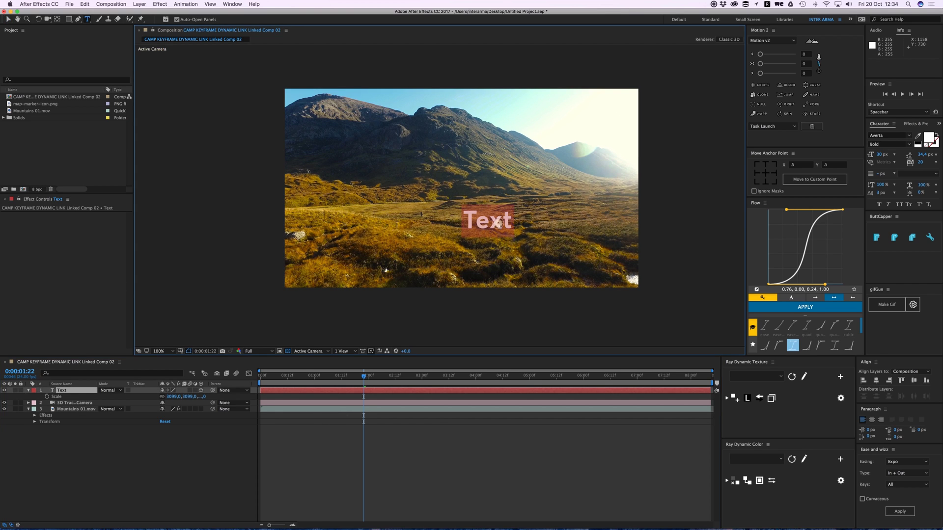
text(Scotland)
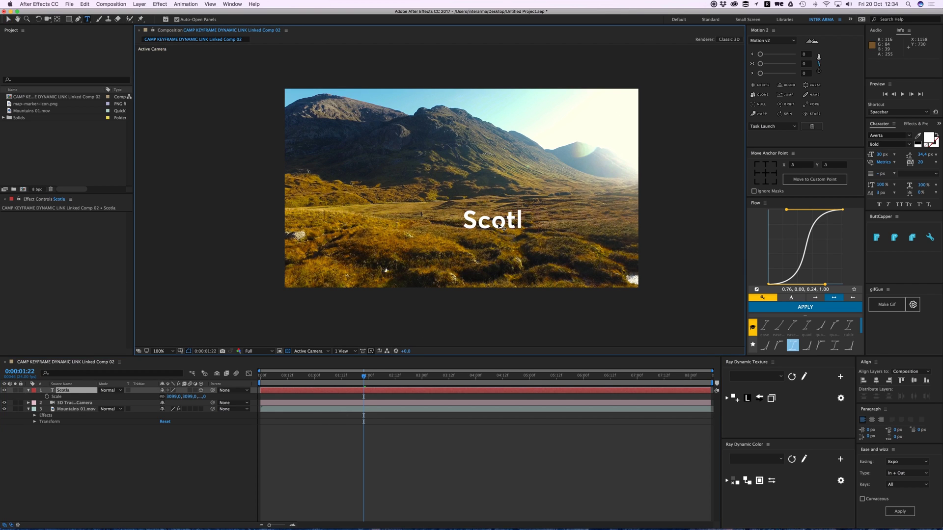
Reduce the Scotland layer's scale from 3099% to about 2611%.
click(426, 429)
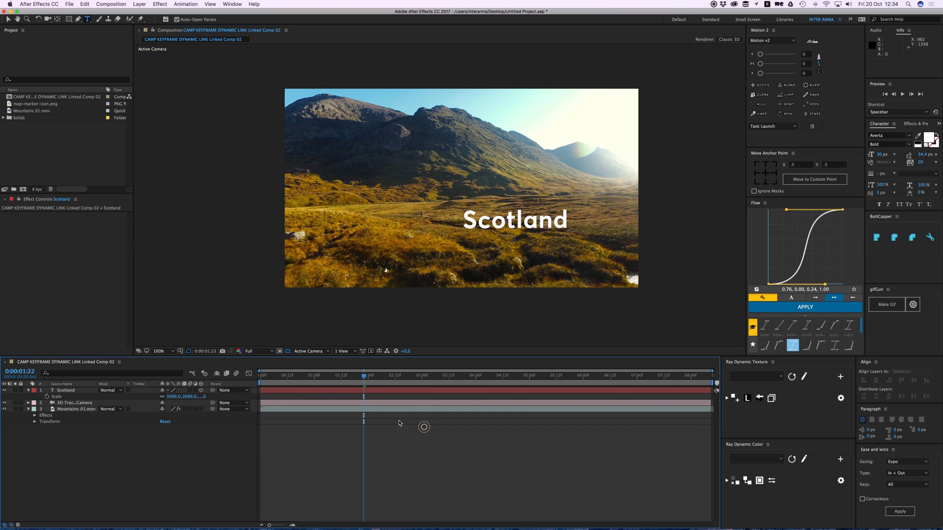
click(388, 390)
key(s)
key(s)
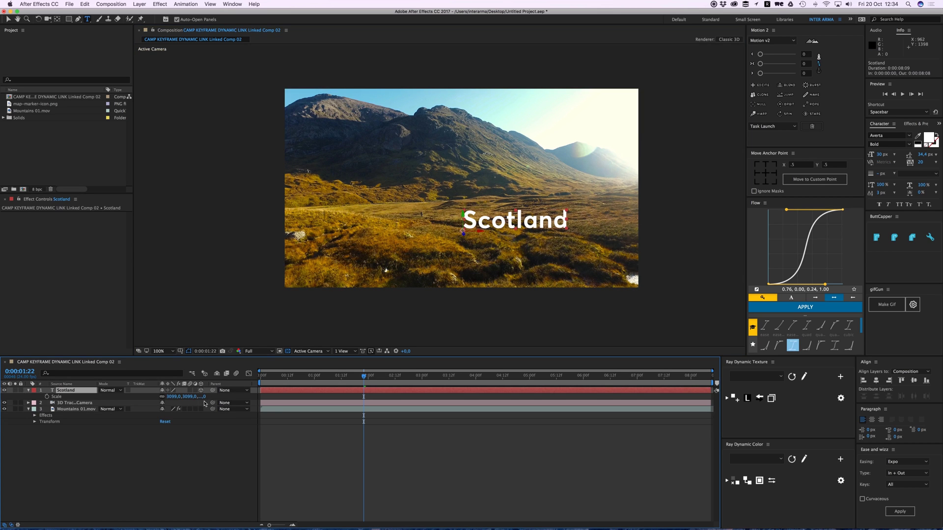
drag(202, 396, 195, 399)
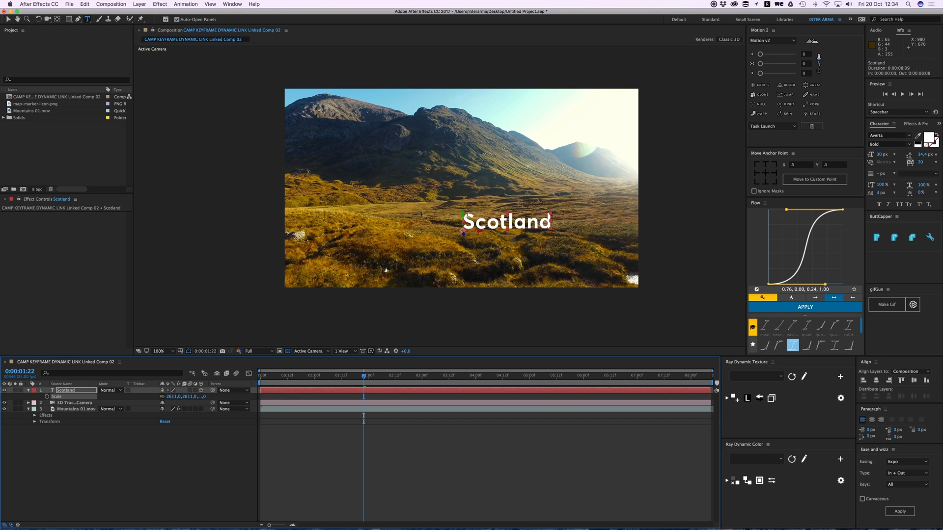
click(8, 21)
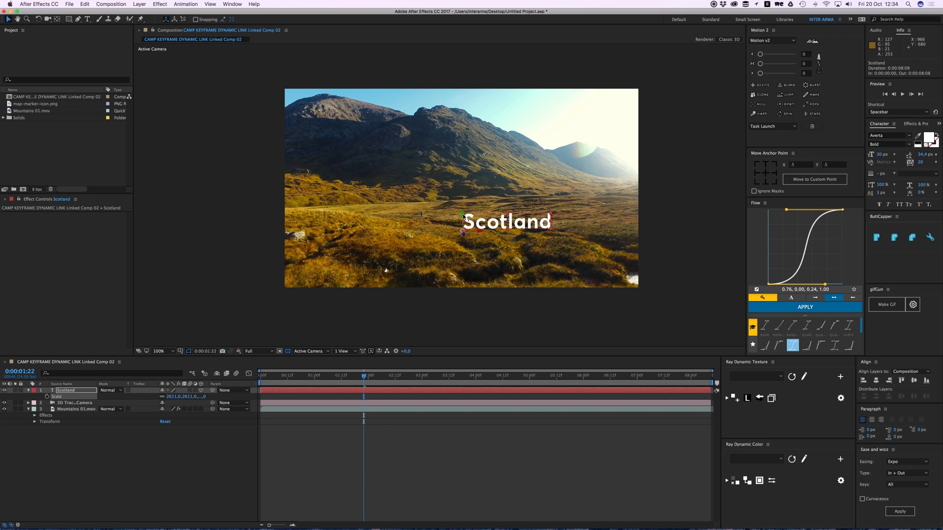
Raise the Scotland title higher and preview it tracking over the footage.
drag(464, 216, 461, 157)
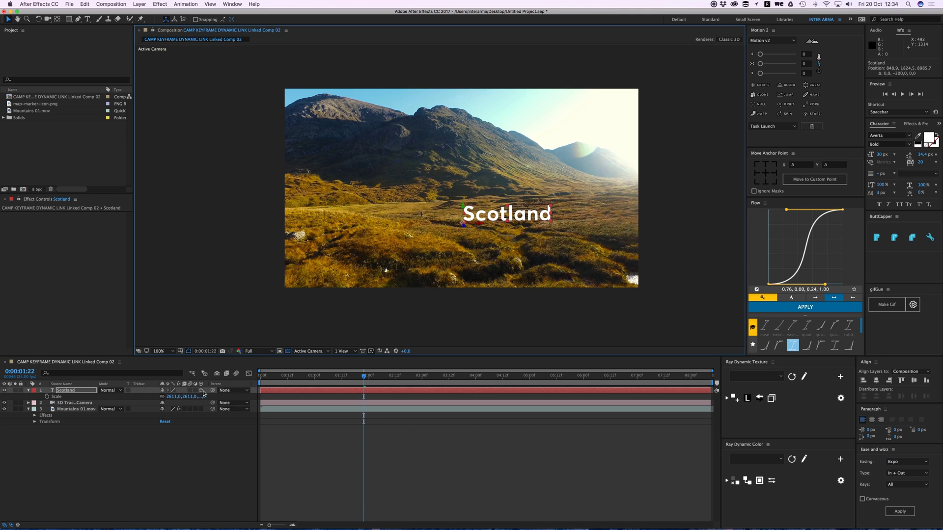
click(346, 442)
drag(366, 375, 319, 378)
key(space)
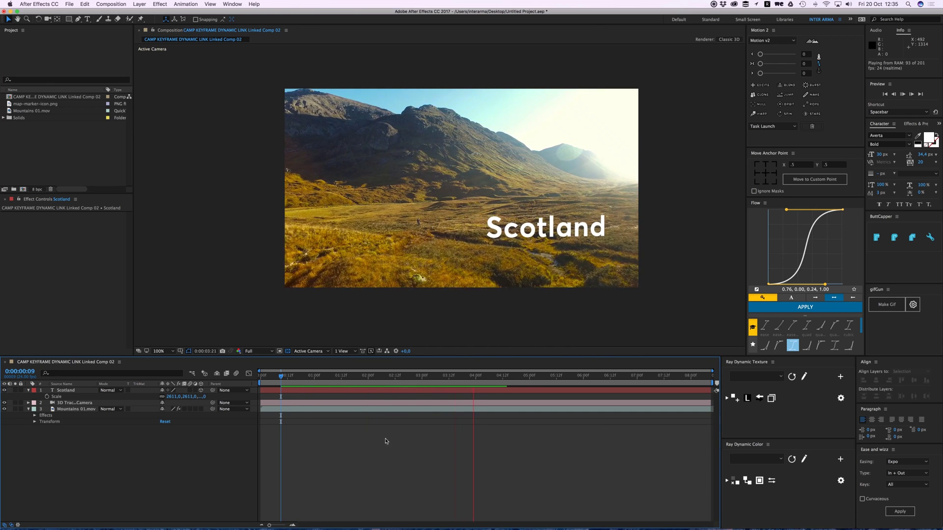
key(space)
key(space)
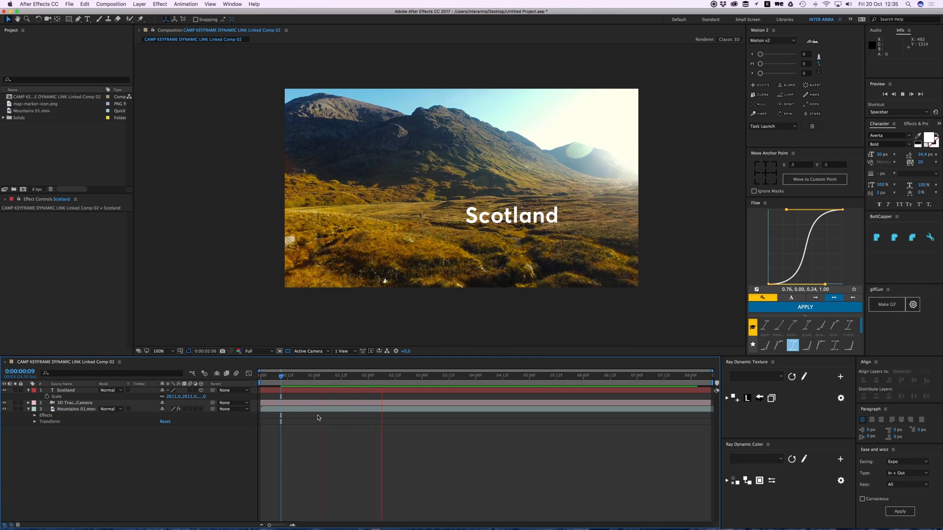
key(space)
Delete the Scotland and 3D Tracker Camera layers.
click(73, 403)
shift+click(74, 391)
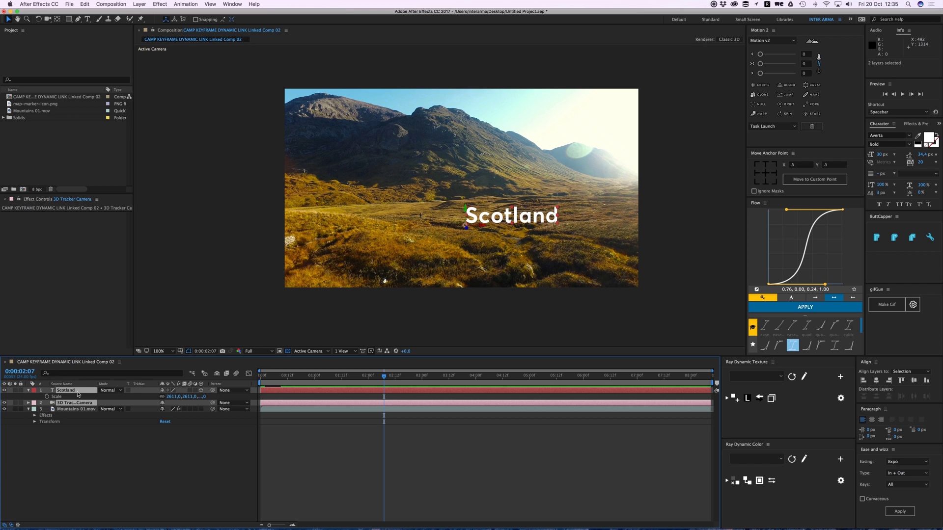
key(Delete)
Create a tracked solid and camera from a ground track point in the valley.
click(76, 390)
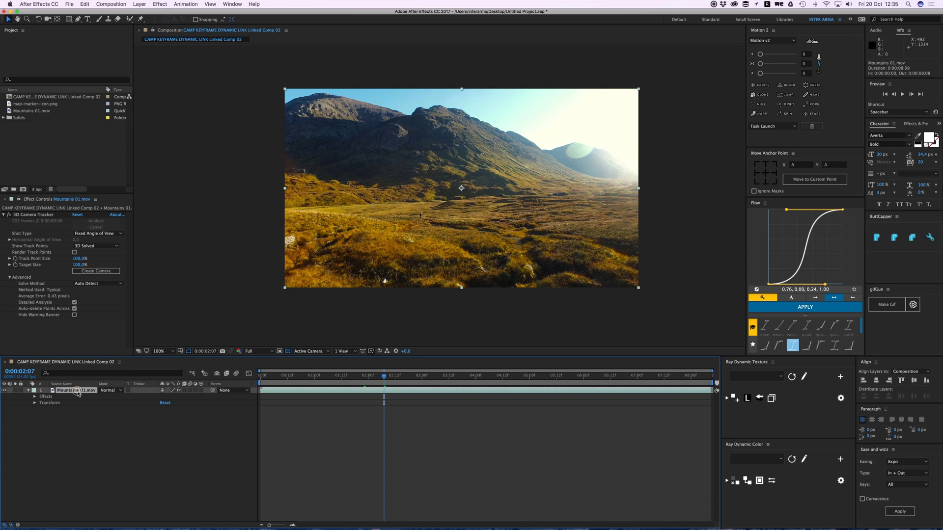
click(39, 216)
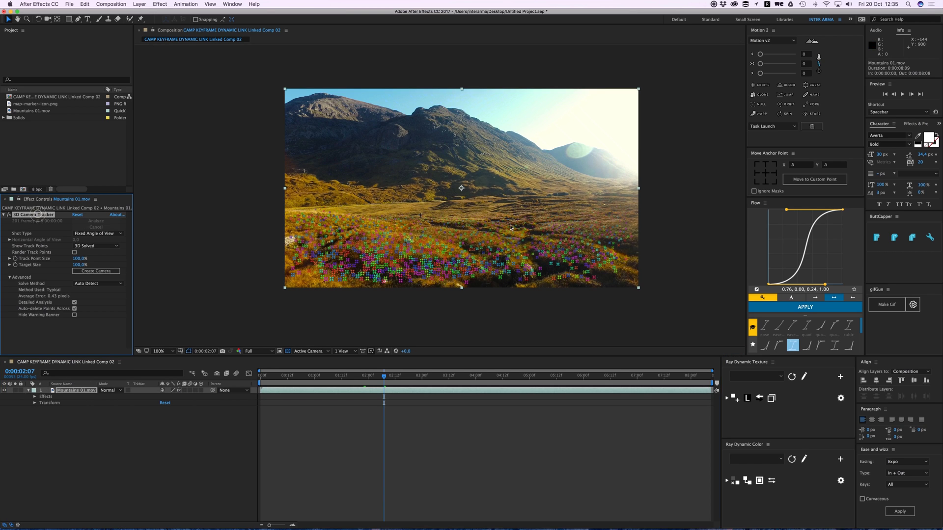
click(472, 237)
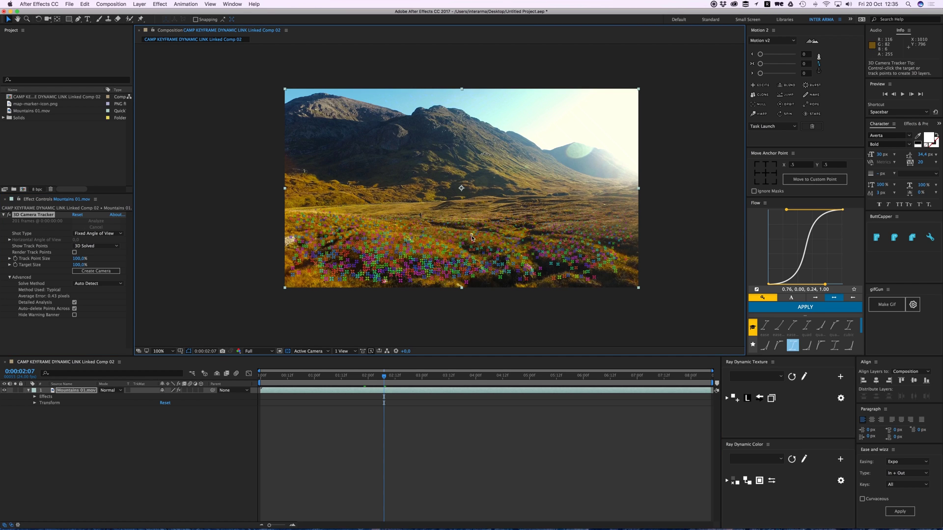
right_click(472, 238)
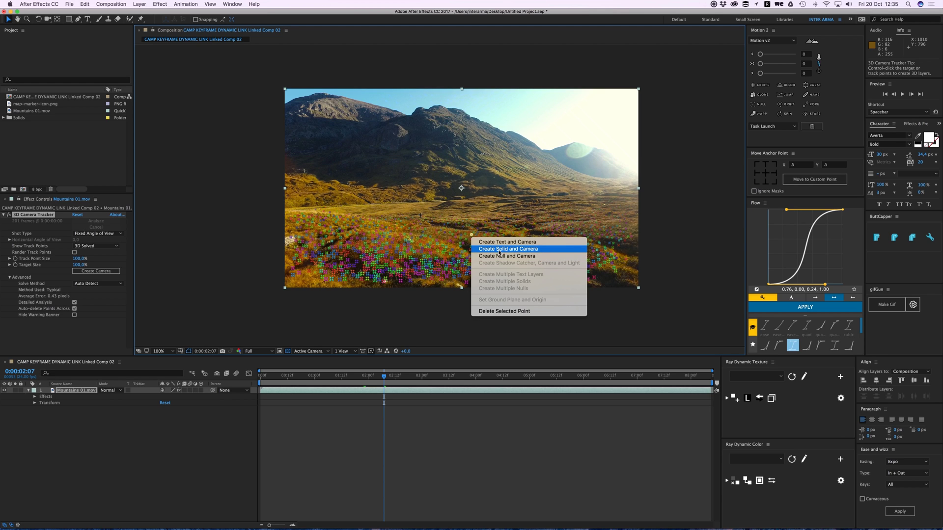
click(507, 251)
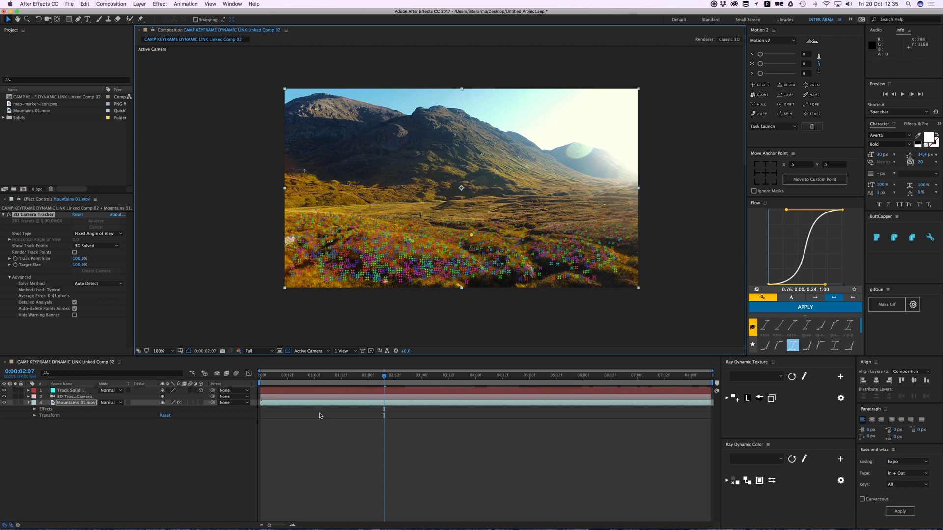
Scale Track Solid 1 up to about 1778%.
click(315, 433)
click(81, 391)
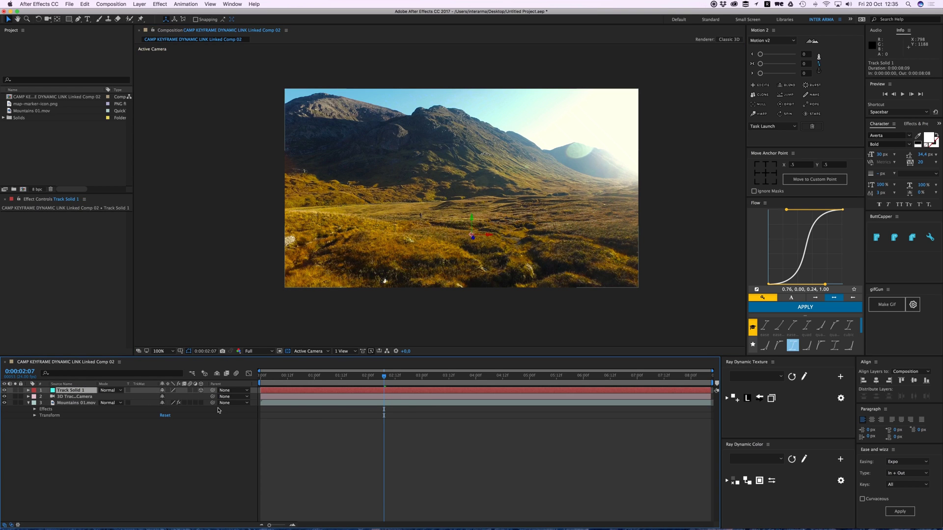
key(s)
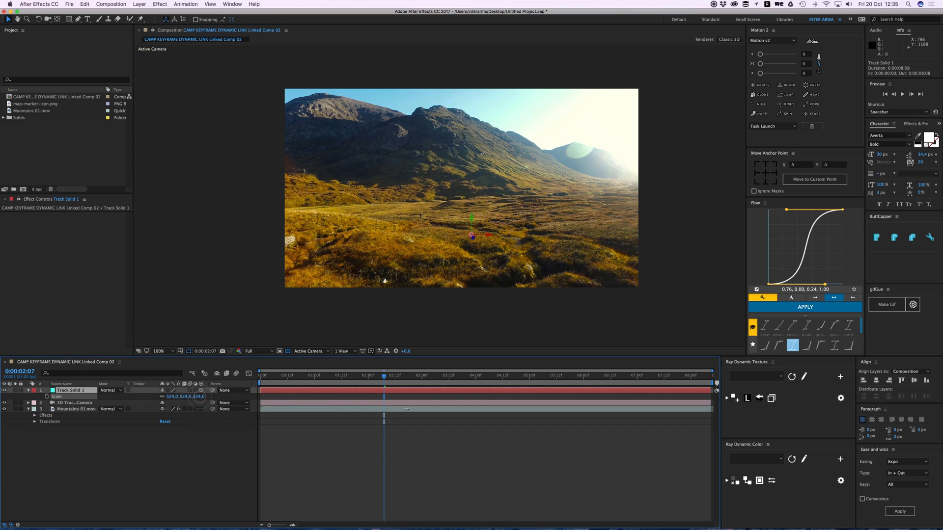
drag(199, 397, 235, 397)
Zoom in to inspect the cyan solid on the valley floor, then zoom back to 100%.
click(320, 436)
key(period)
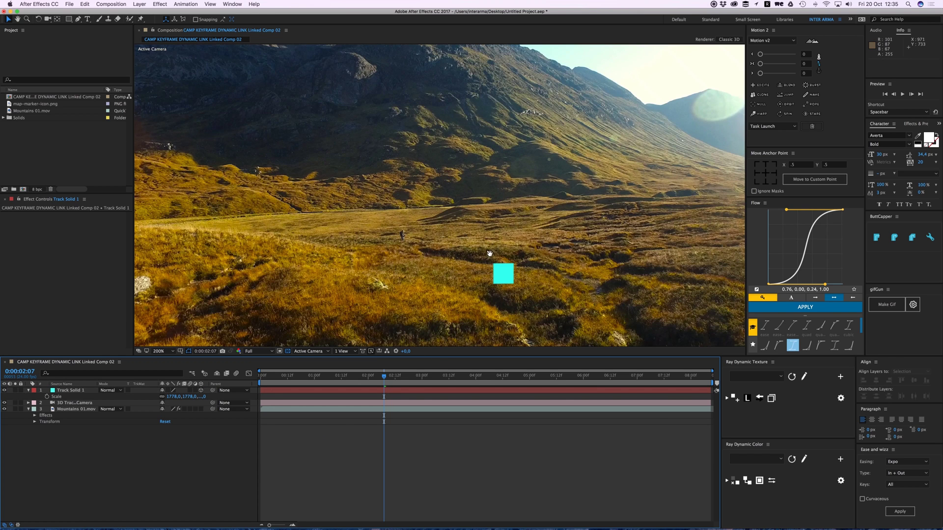
drag(489, 253, 486, 246)
click(69, 390)
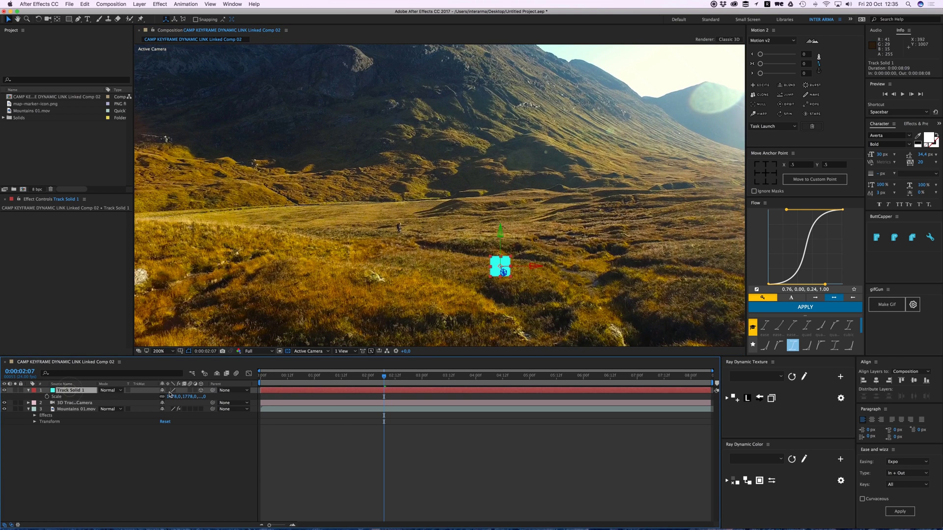
click(326, 457)
key(comma)
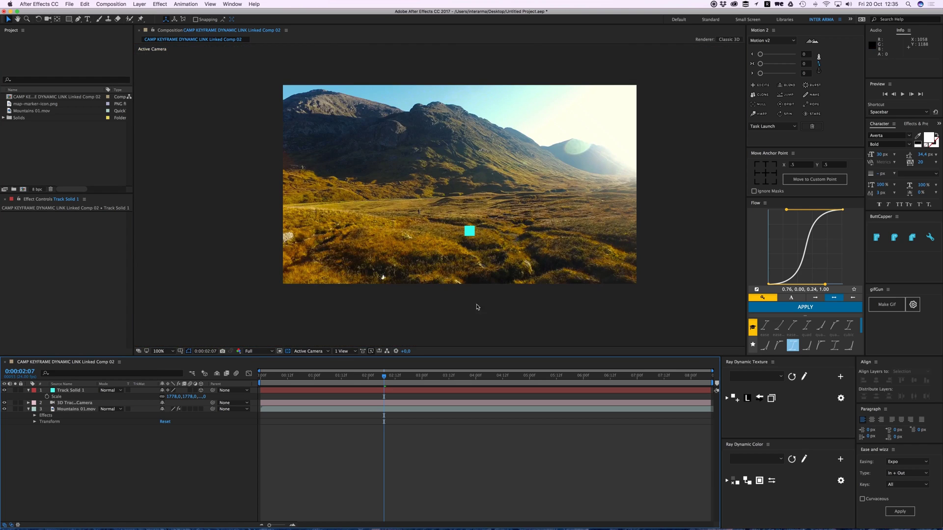
click(288, 392)
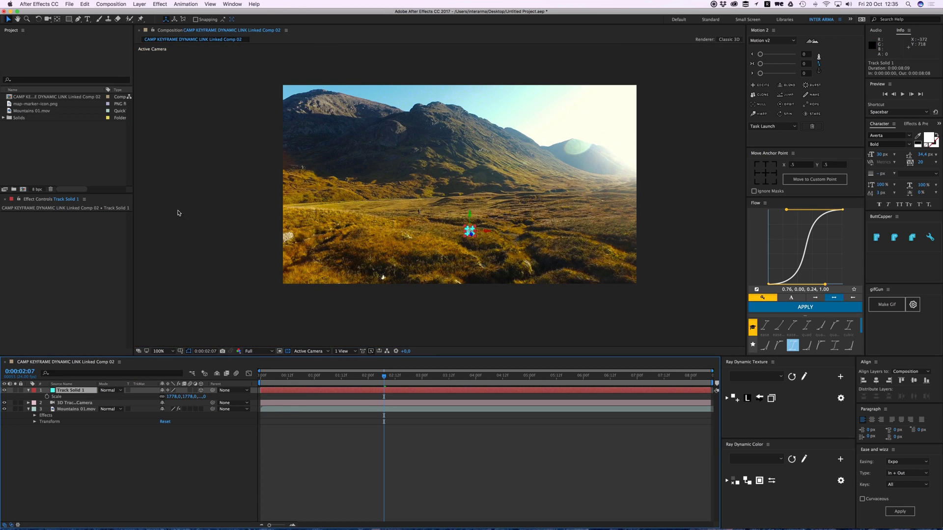
click(25, 105)
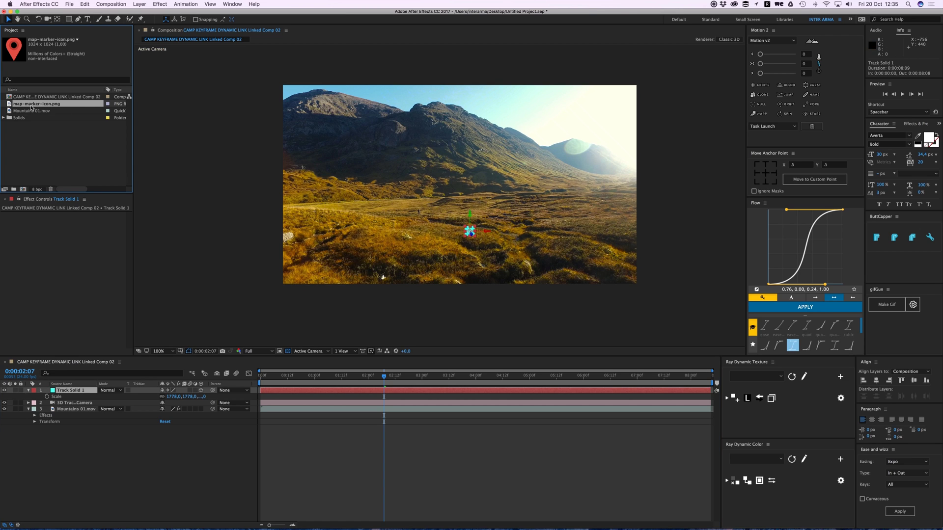
Replace Track Solid 1 with map-marker-icon.png at 100% scale and preview it.
mouse_move(32, 107)
mouse_down()
mouse_move(152, 152)
mouse_move(414, 225)
mouse_move(419, 216)
mouse_up()
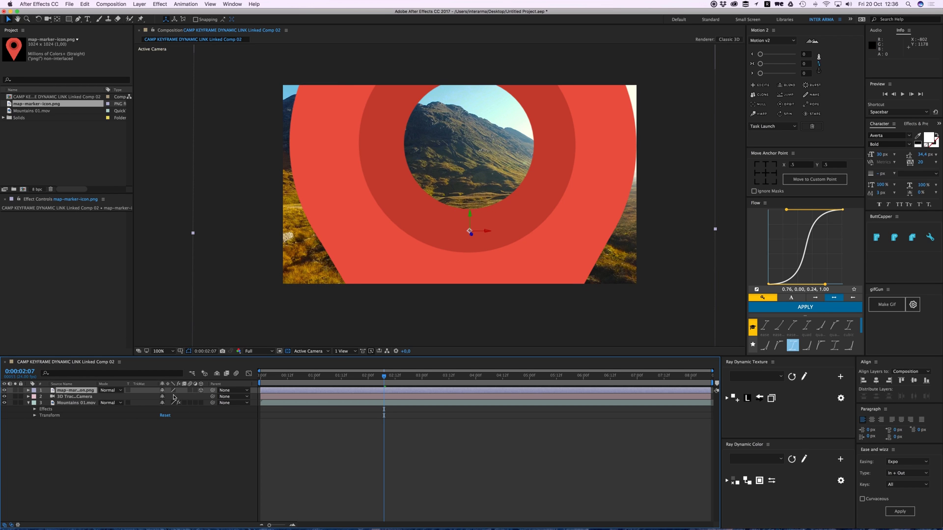
key(s)
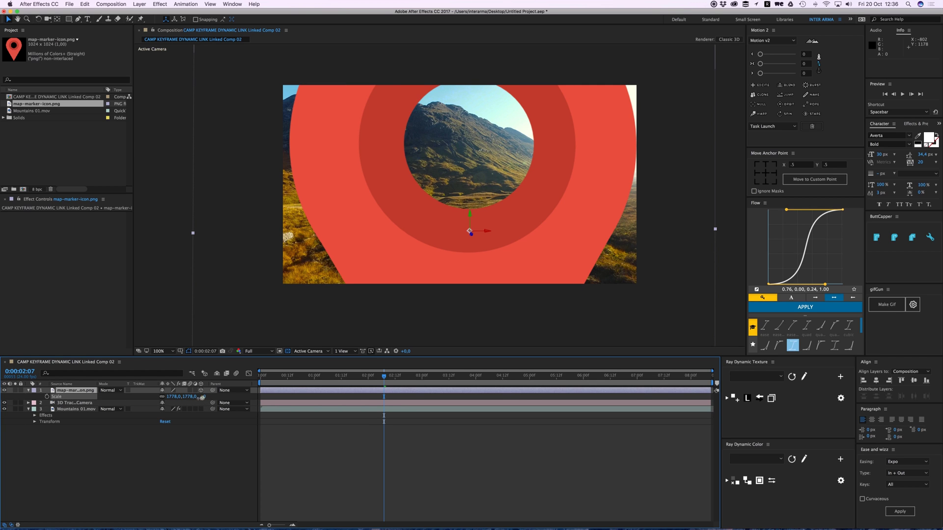
mouse_move(202, 397)
mouse_down()
mouse_move(158, 402)
mouse_move(172, 399)
mouse_up()
click(412, 443)
drag(383, 376, 316, 379)
key(space)
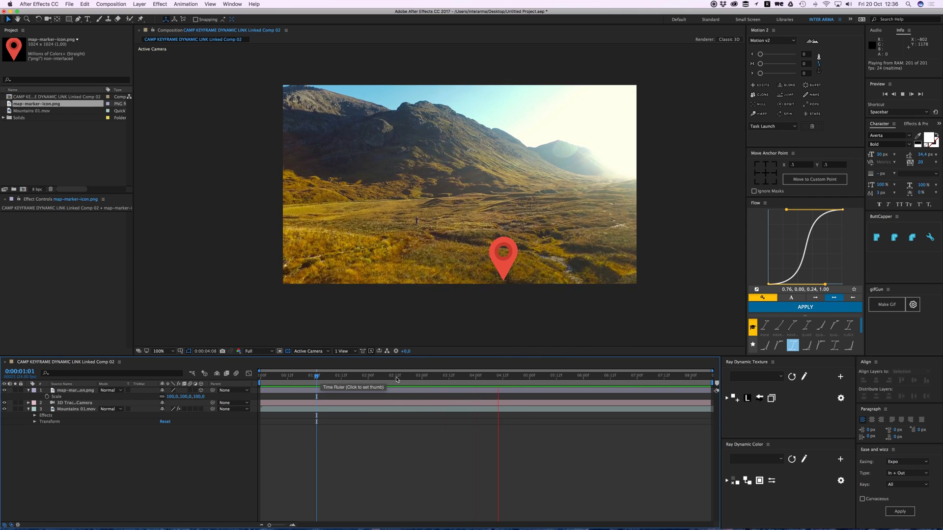
Stop the preview near the start and clear the map-marker-icon.png selection in the Project panel.
drag(374, 379, 312, 384)
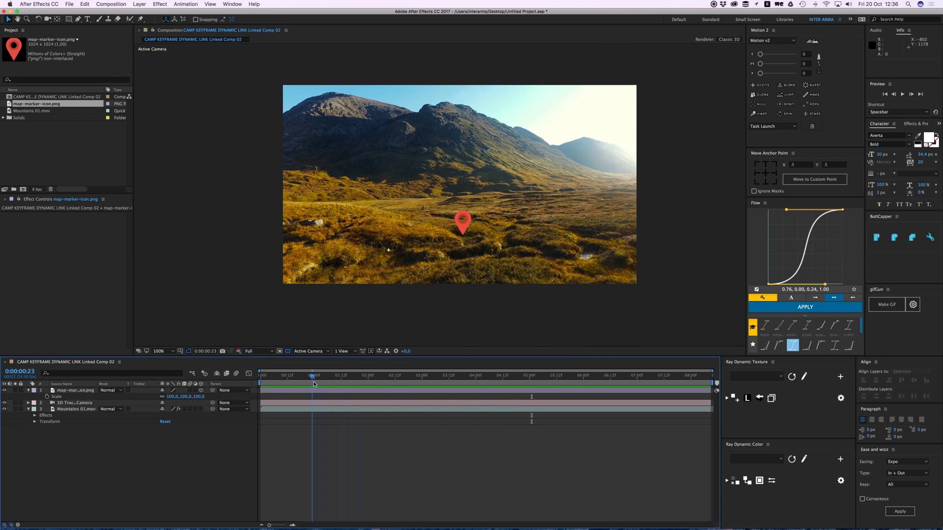
click(74, 173)
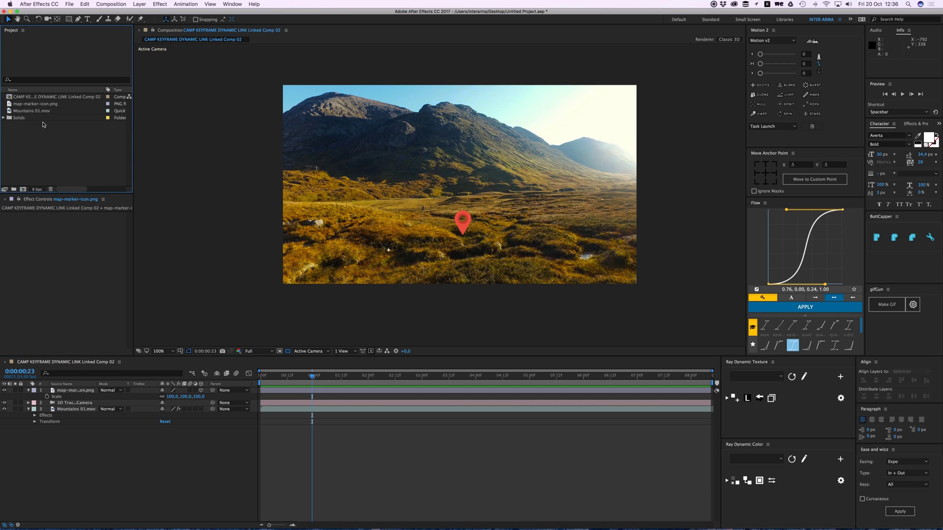
click(25, 104)
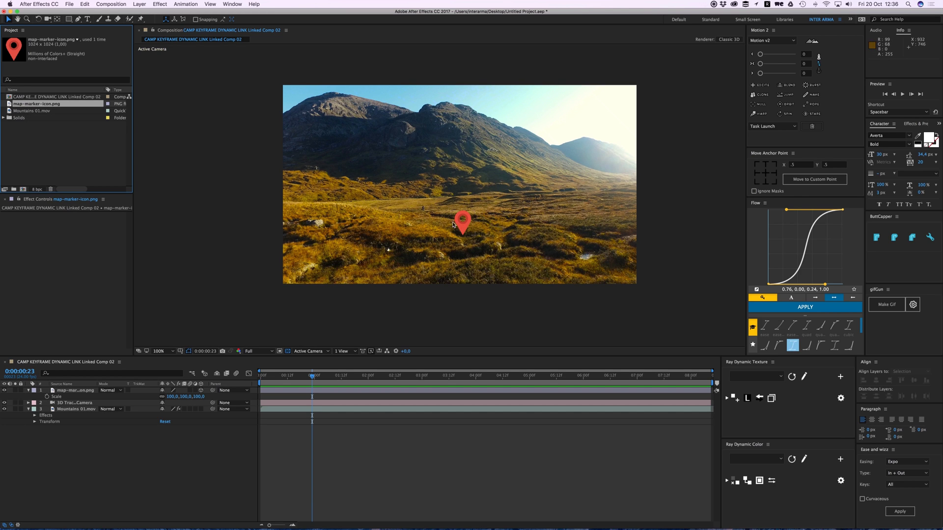
click(47, 161)
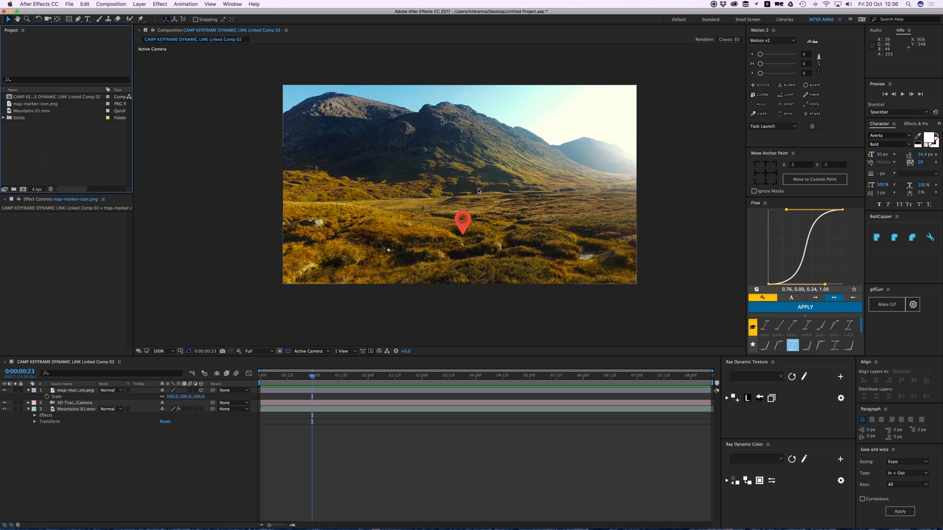